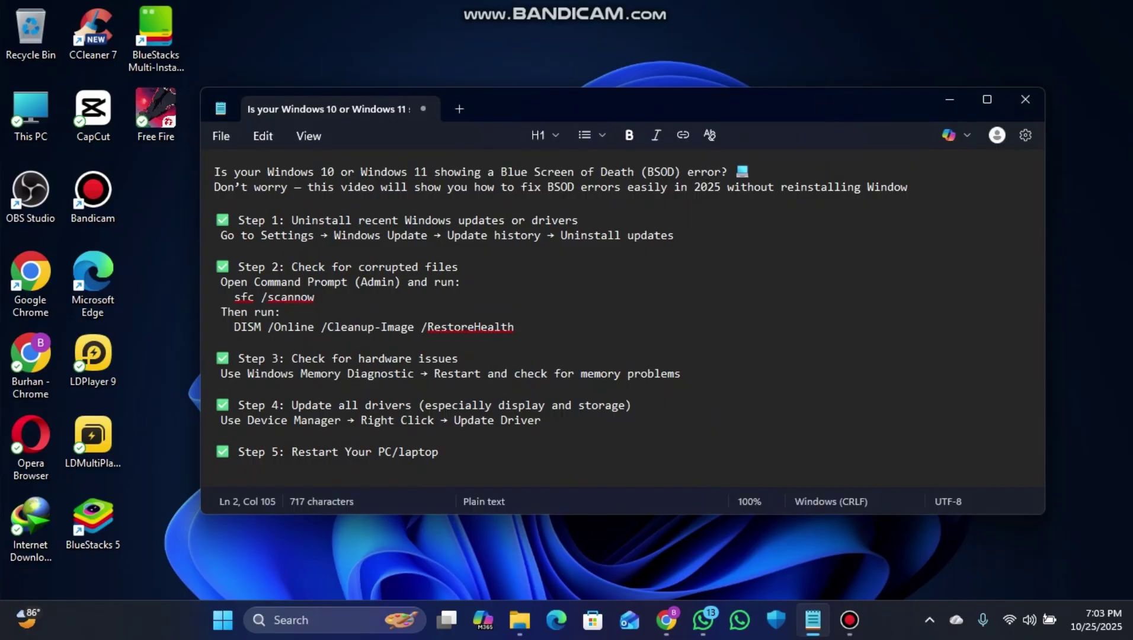
Step: Search 'windows u' and open the Windows Update settings page
click(290, 619)
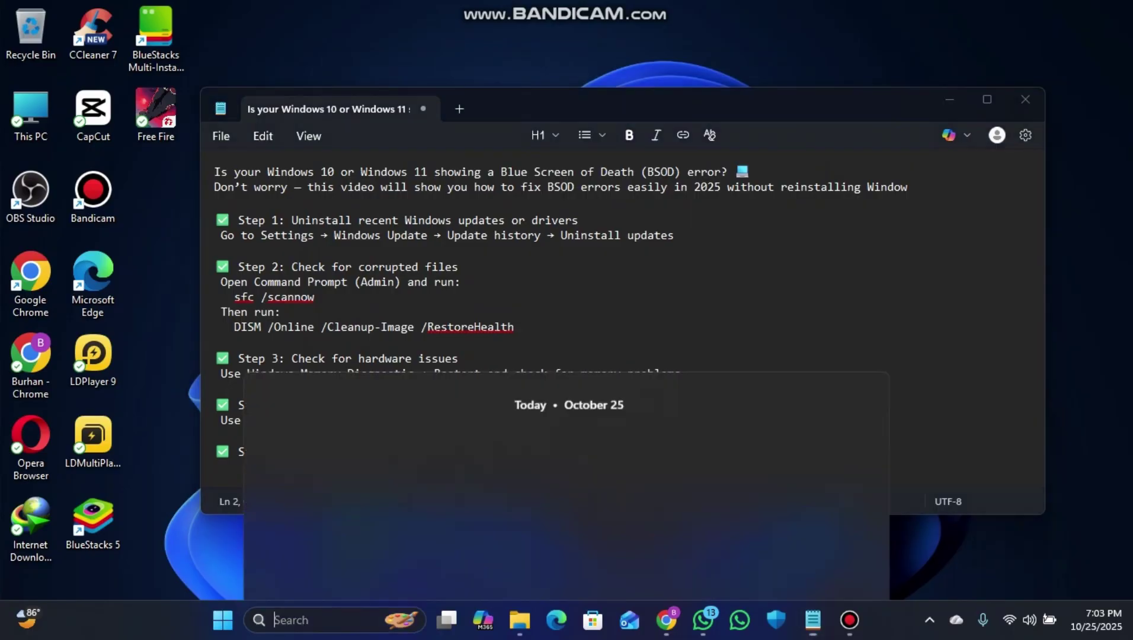
text(windows )
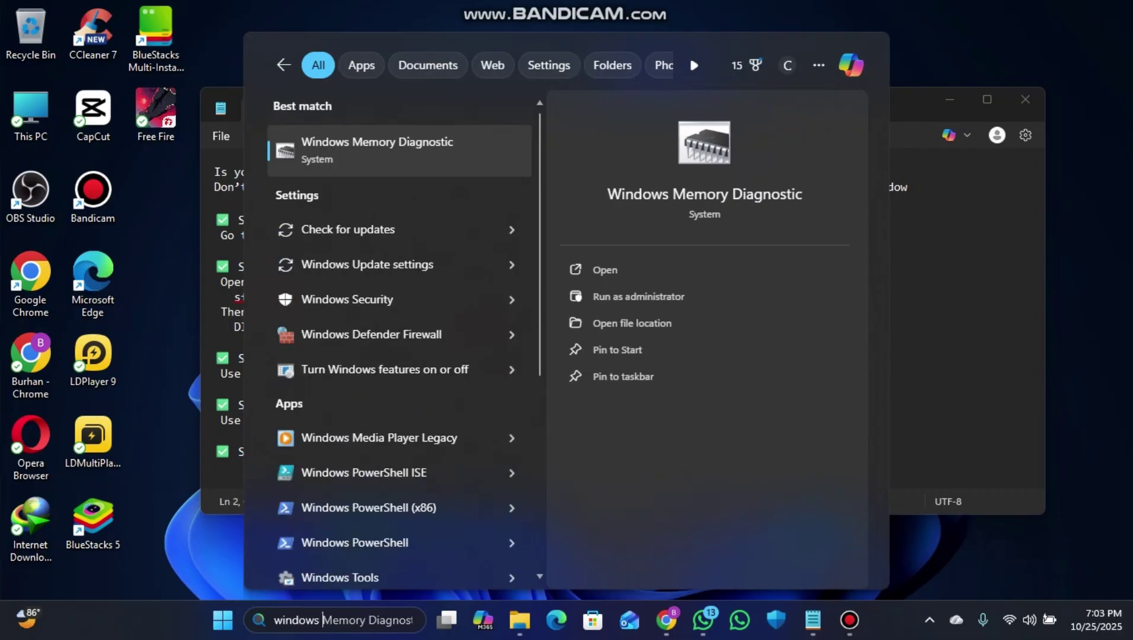
text(u)
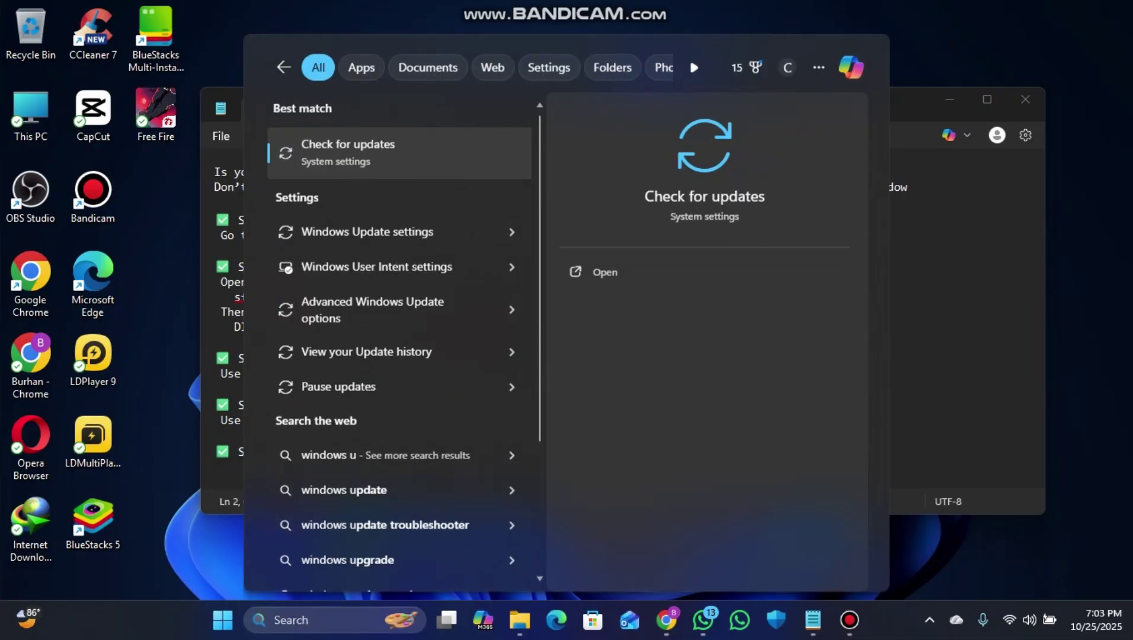
key(Return)
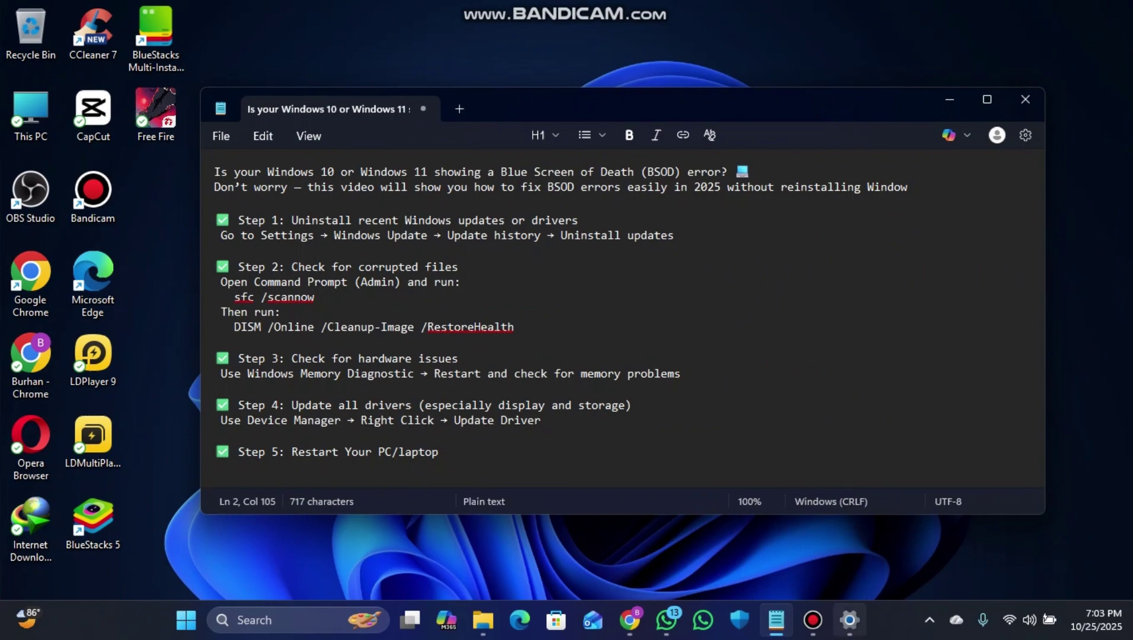
click(849, 619)
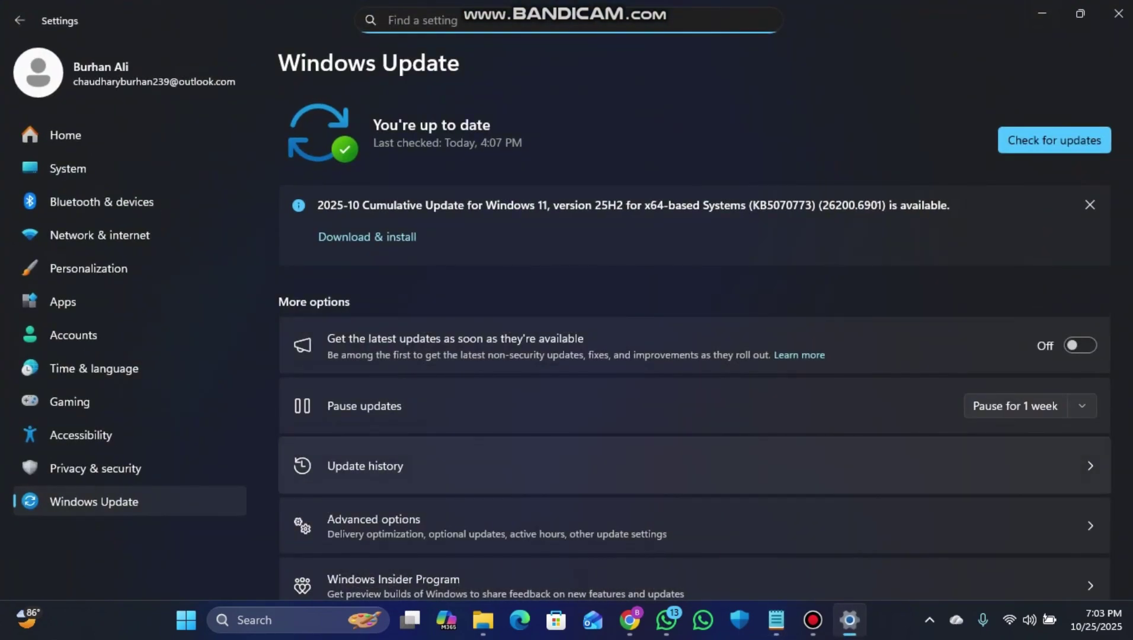
Step: Review Update history and the five removable updates under Uninstall updates, then minimize Settings
scroll(694, 465, down, 3)
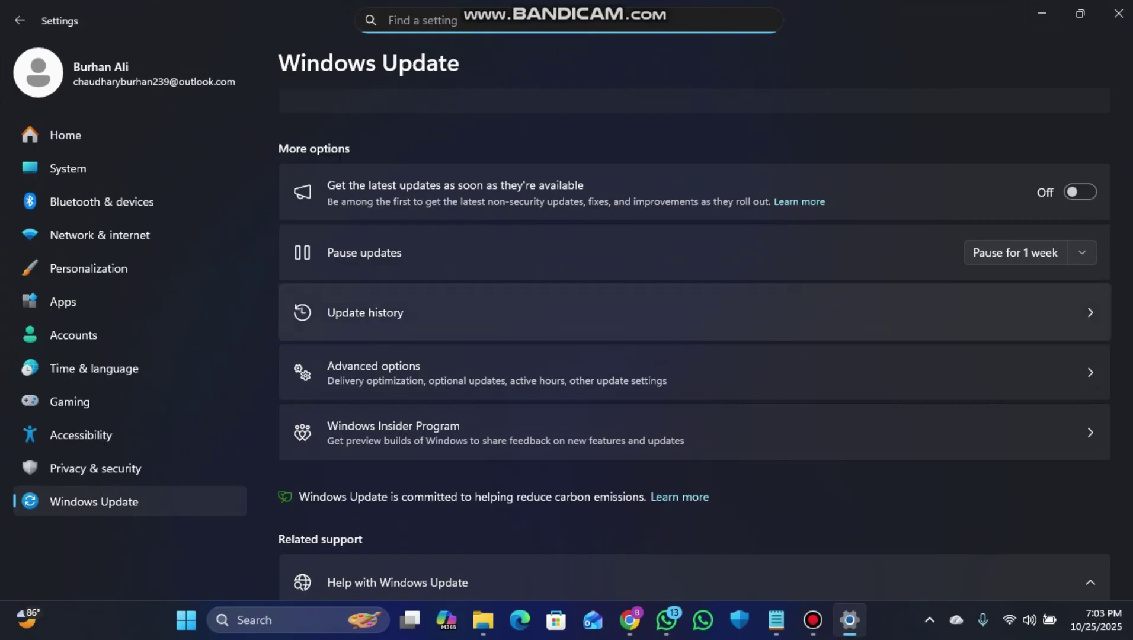
click(592, 313)
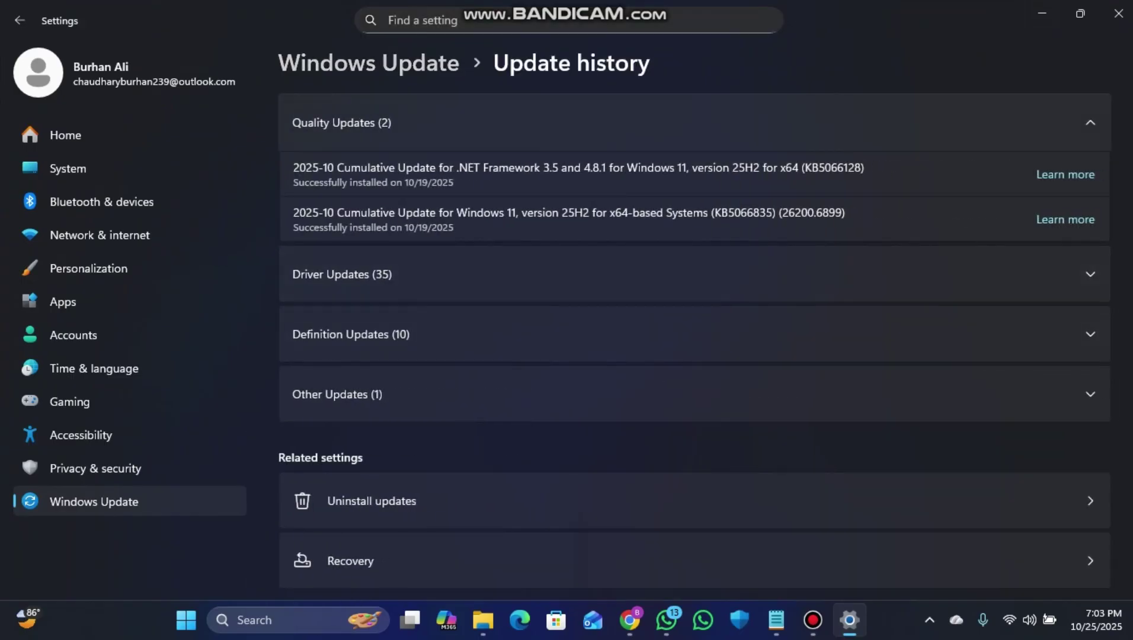
scroll(695, 332, down, 1)
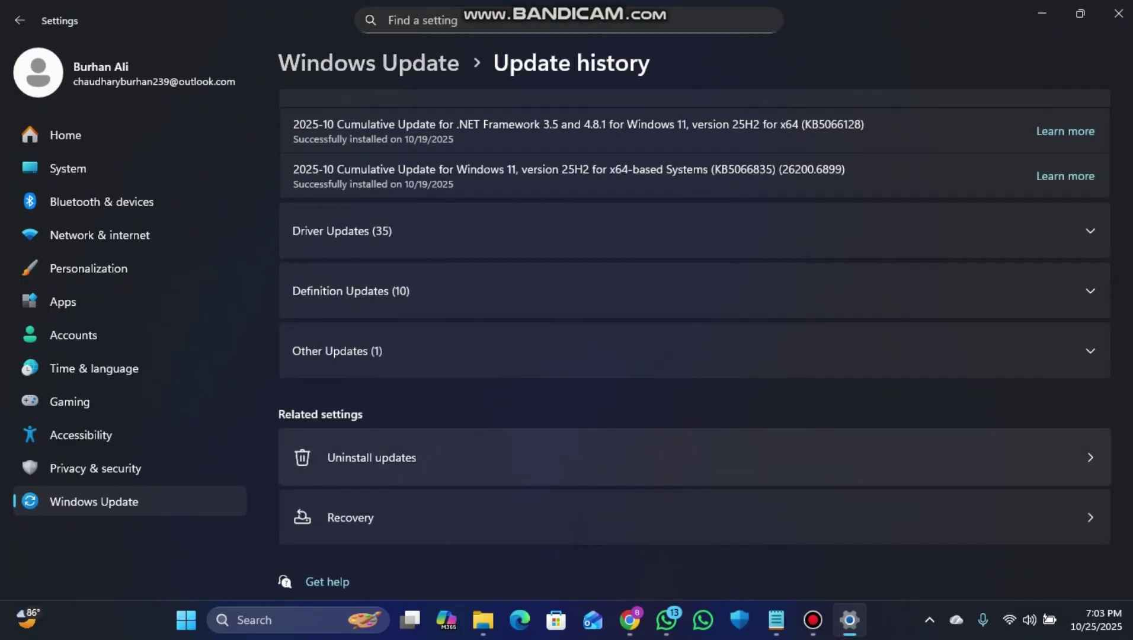
click(372, 458)
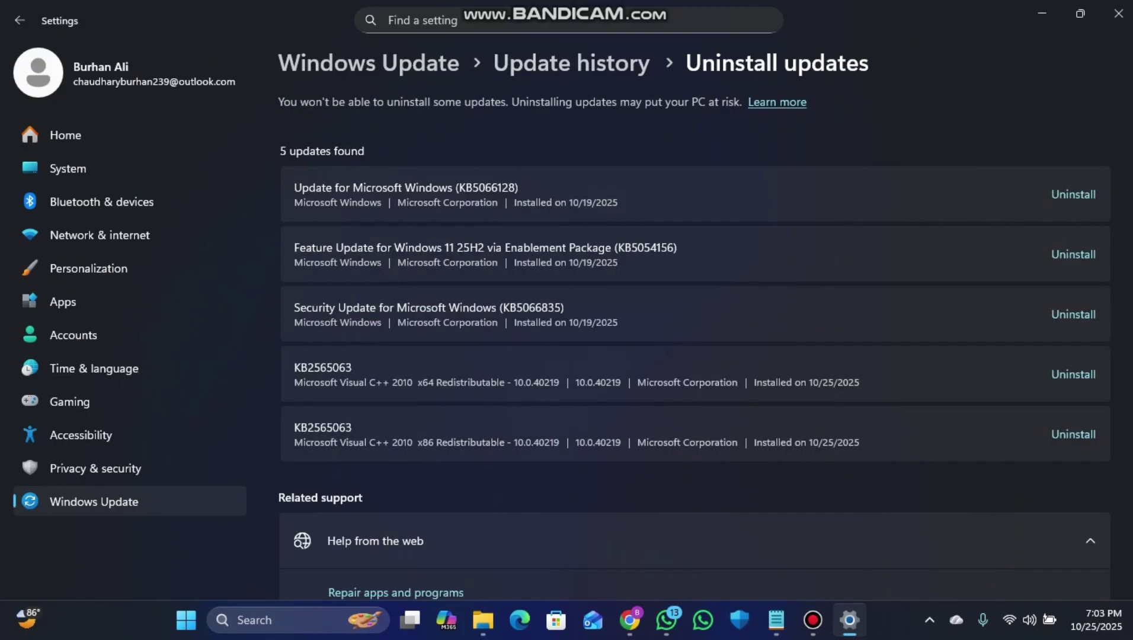
scroll(694, 349, down, 1)
scroll(694, 348, up, 2)
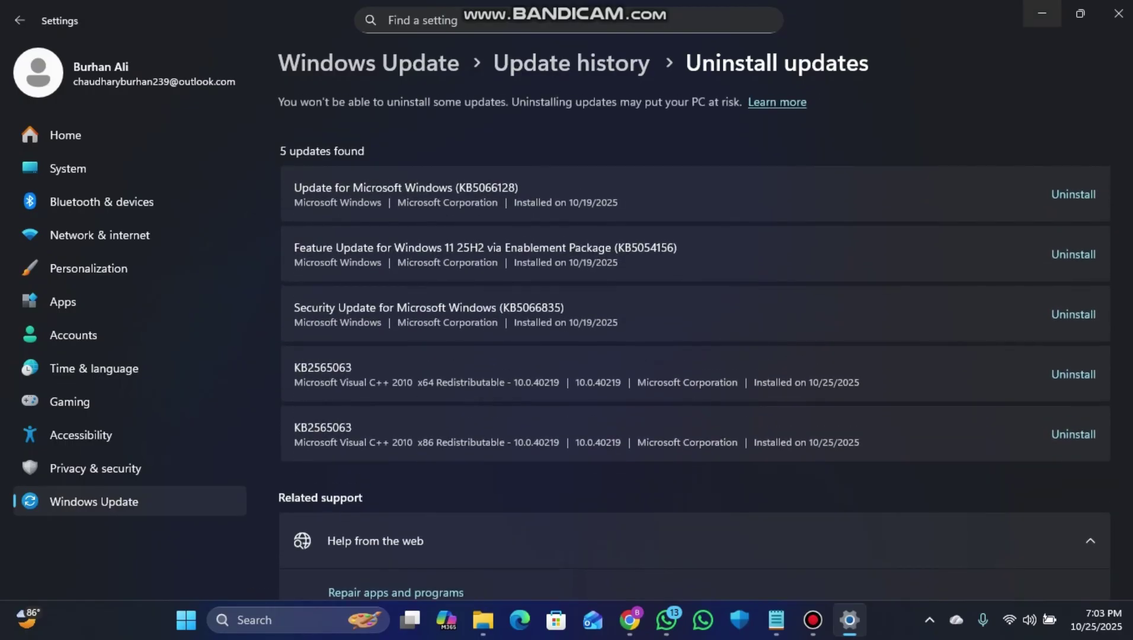
click(1041, 13)
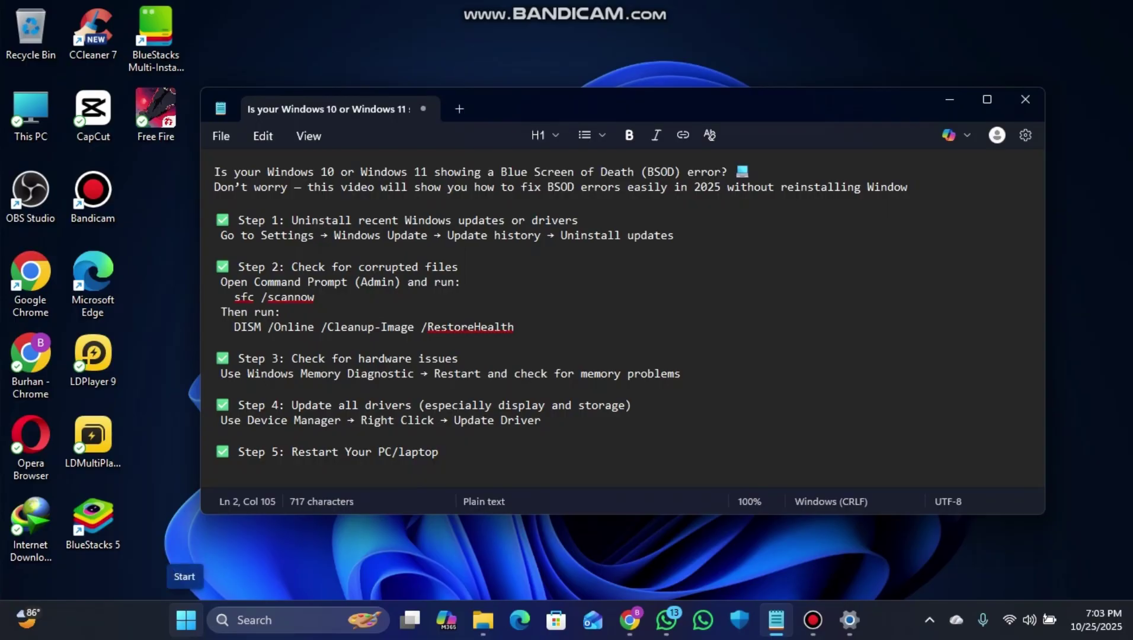
Step: Launch Terminal (Admin) from the Start right-click menu, approving the UAC prompt
right_click(186, 619)
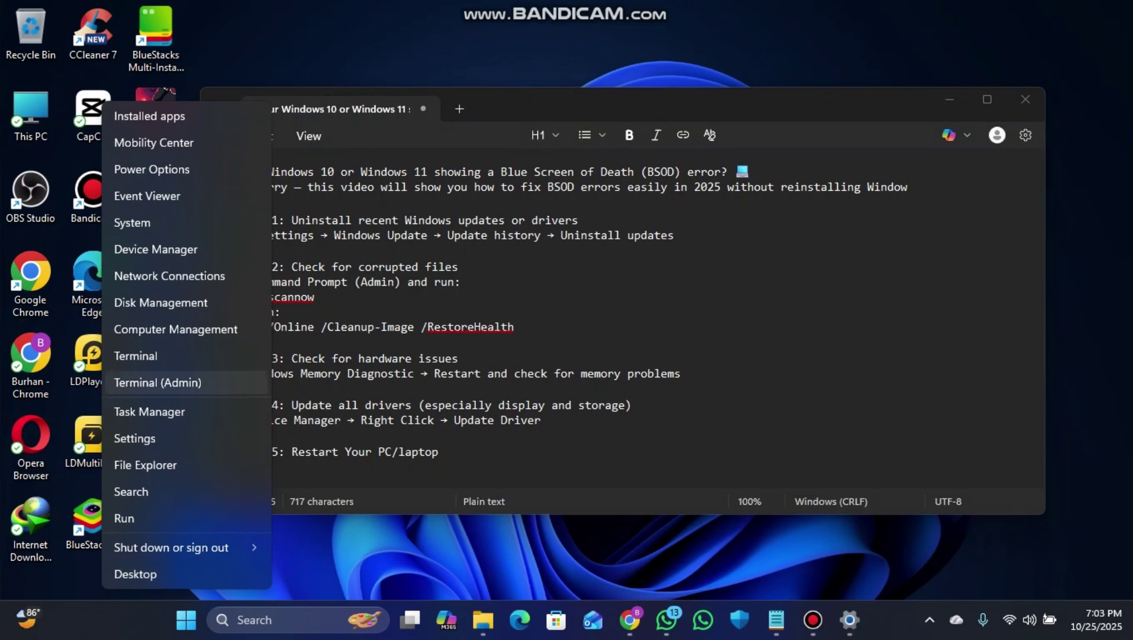
key(Return)
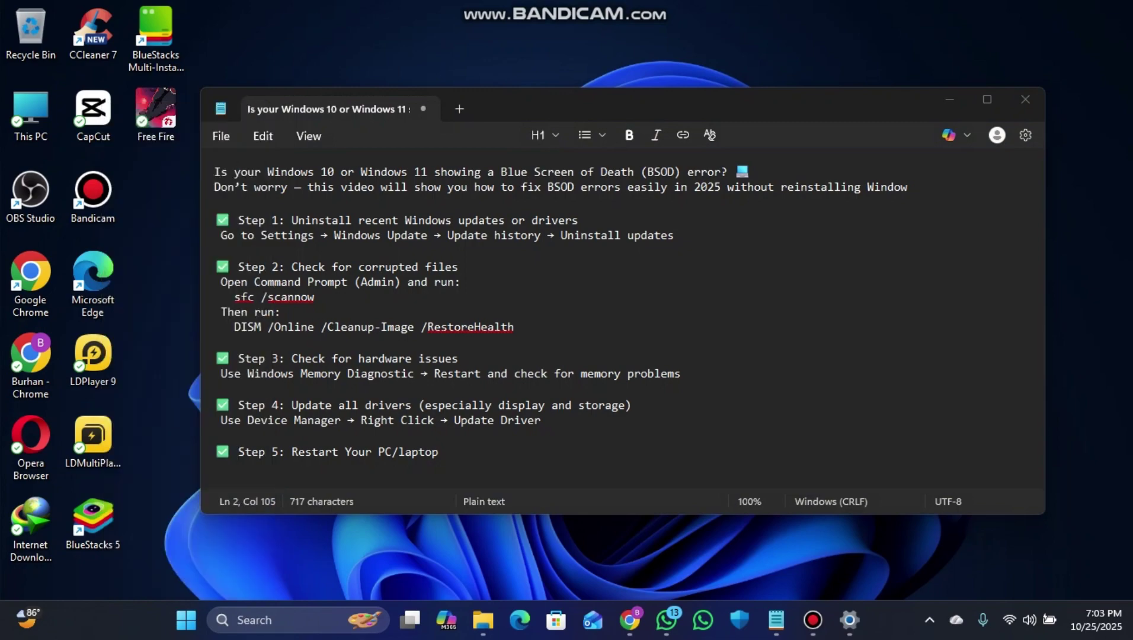
key(alt+y)
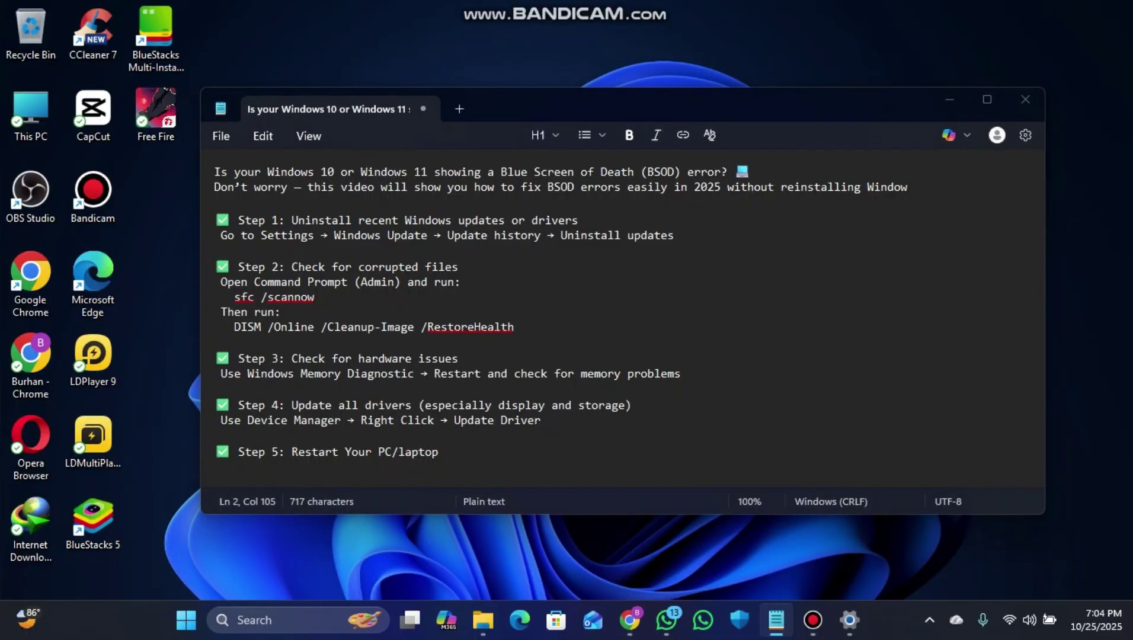
drag(699, 42, 751, 410)
Step: Copy the 'sfc /scannow' command from the Notepad notes and bring PowerShell forward
drag(234, 296, 308, 296)
click(293, 296)
drag(234, 296, 314, 296)
right_click(297, 296)
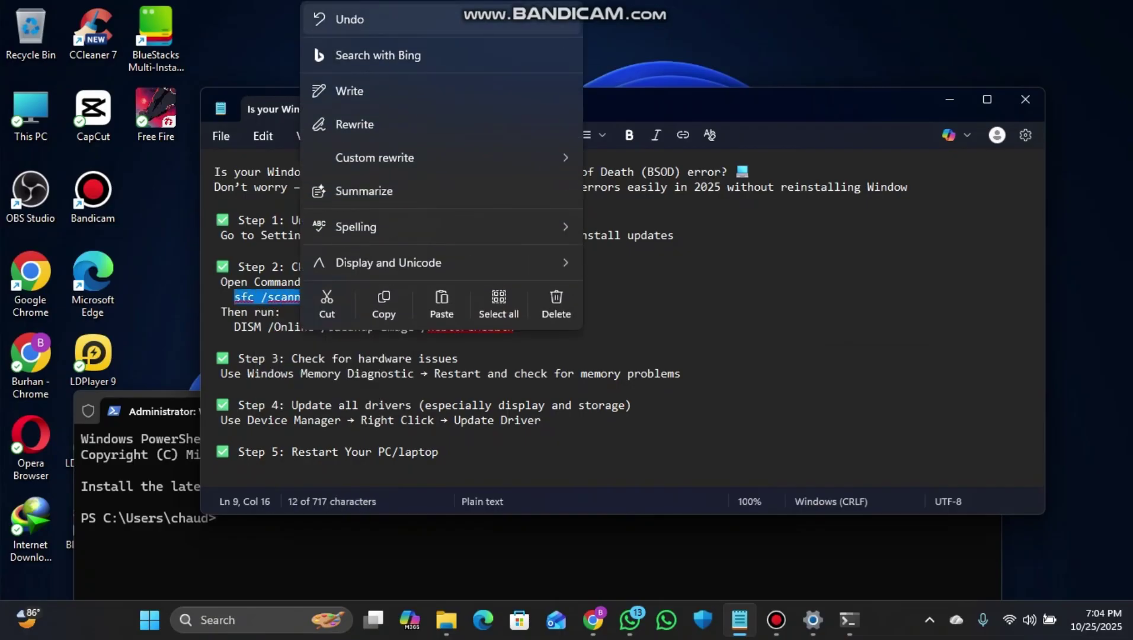
click(384, 275)
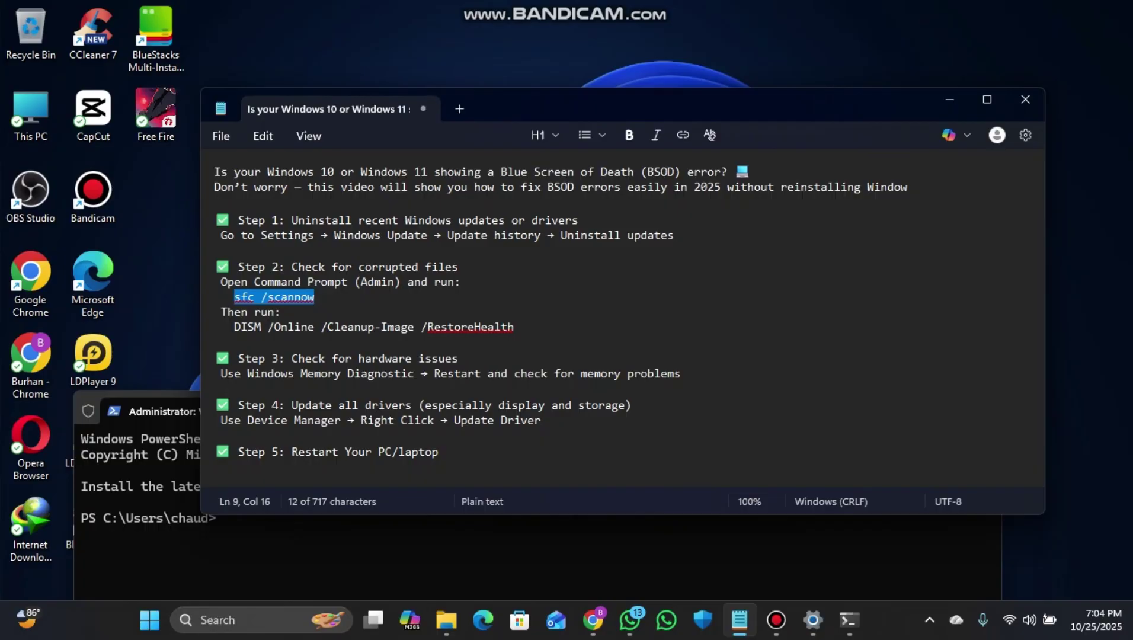
click(137, 411)
Step: Paste and run sfc /scannow in the admin PowerShell prompt
drag(561, 407, 638, 113)
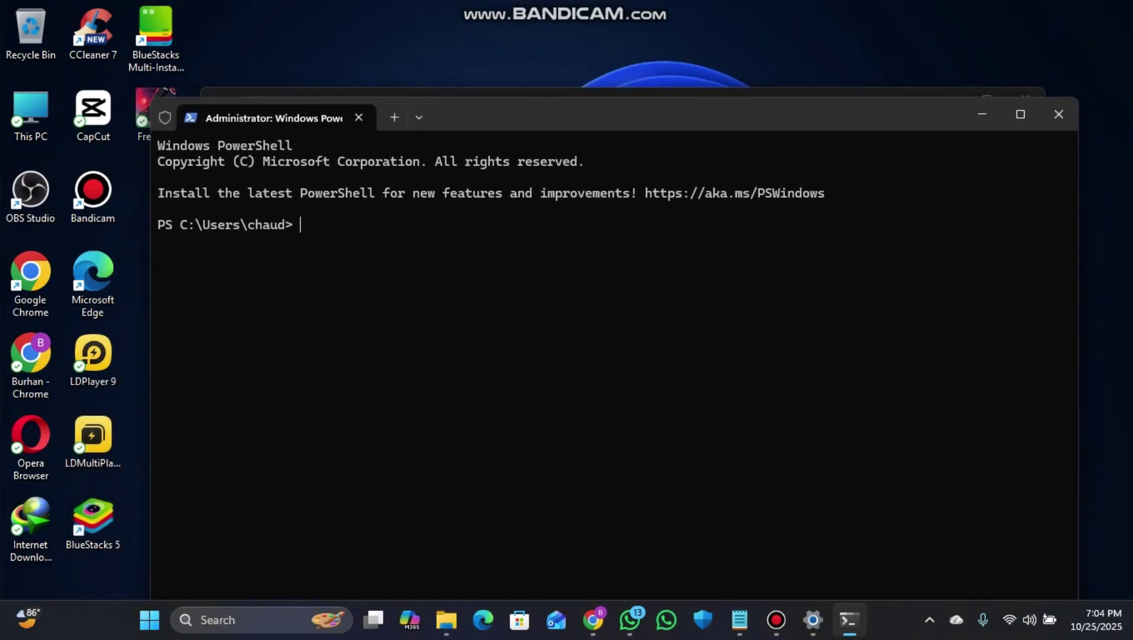
key(ctrl+v)
key(Return)
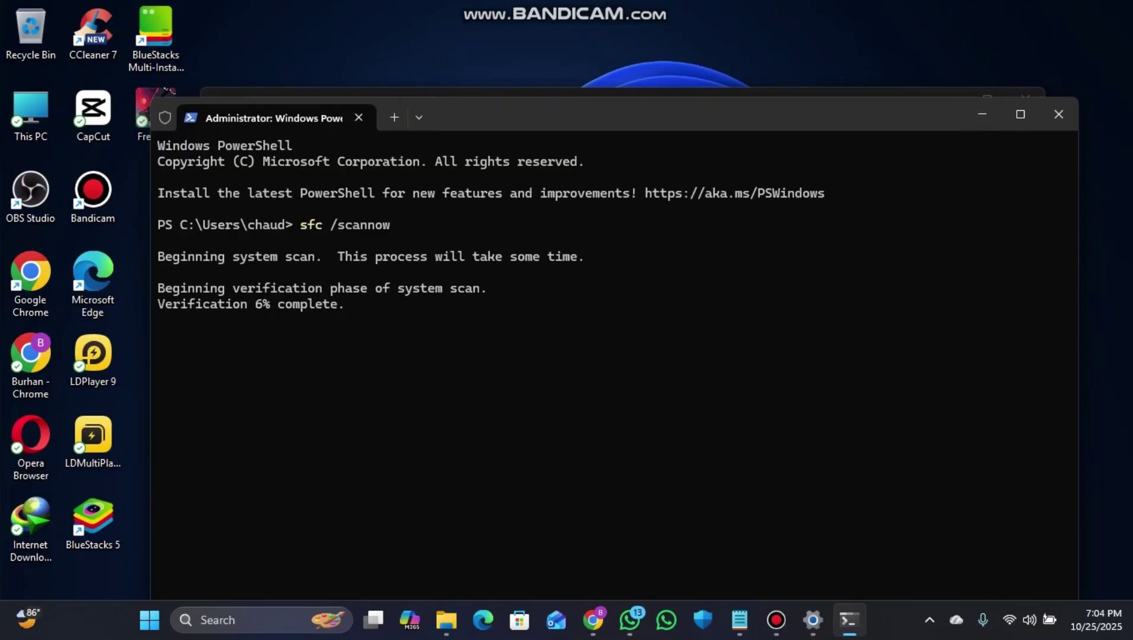
Step: Copy the DISM /Online /Cleanup-Image /RestoreHealth command from the notes while sfc finishes verification
drag(895, 116, 857, 463)
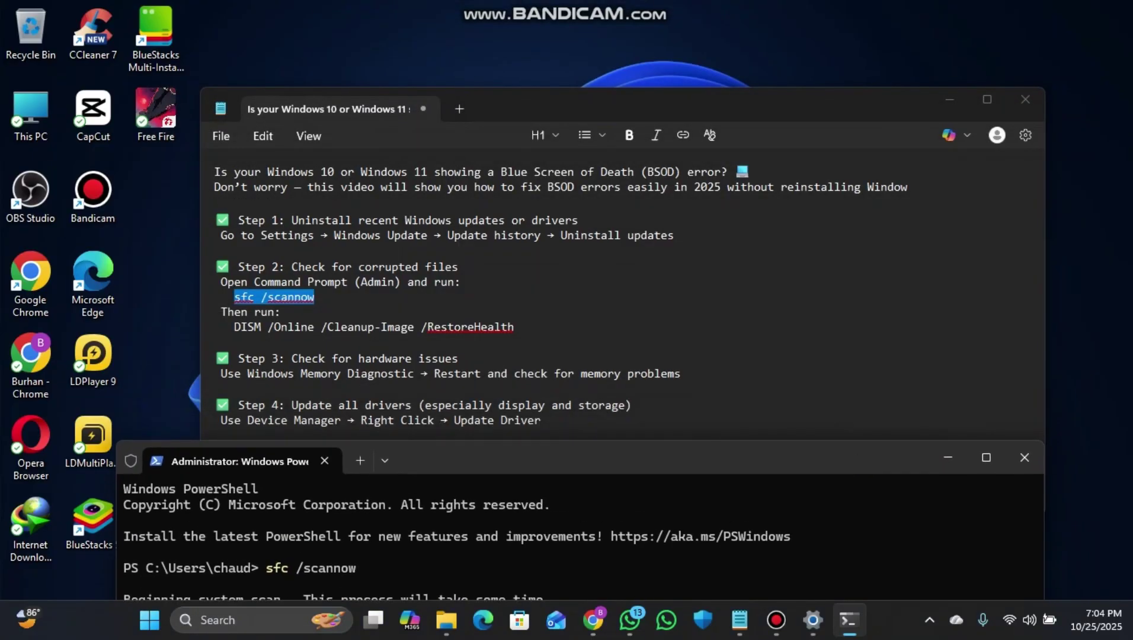
drag(234, 327, 520, 326)
right_click(453, 327)
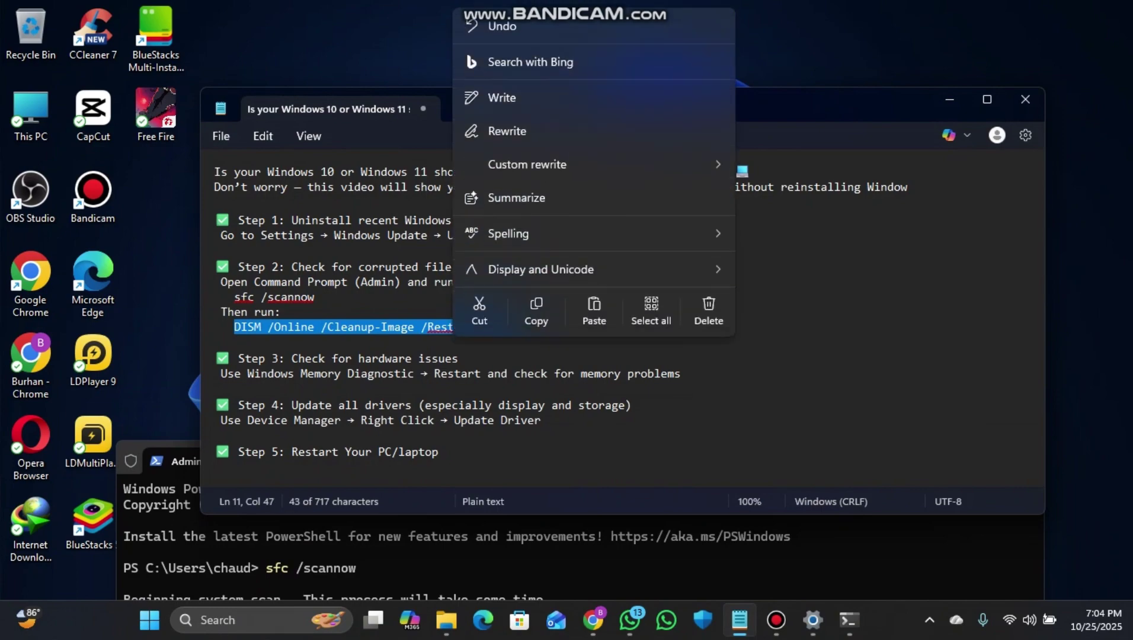
click(536, 305)
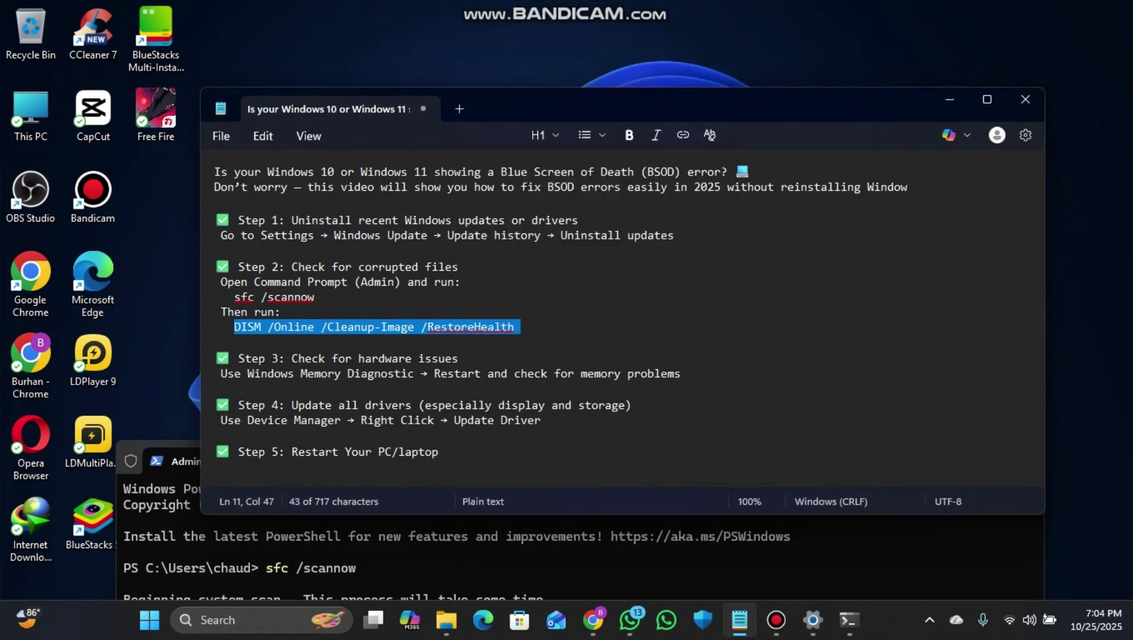
click(590, 563)
drag(580, 488, 593, 188)
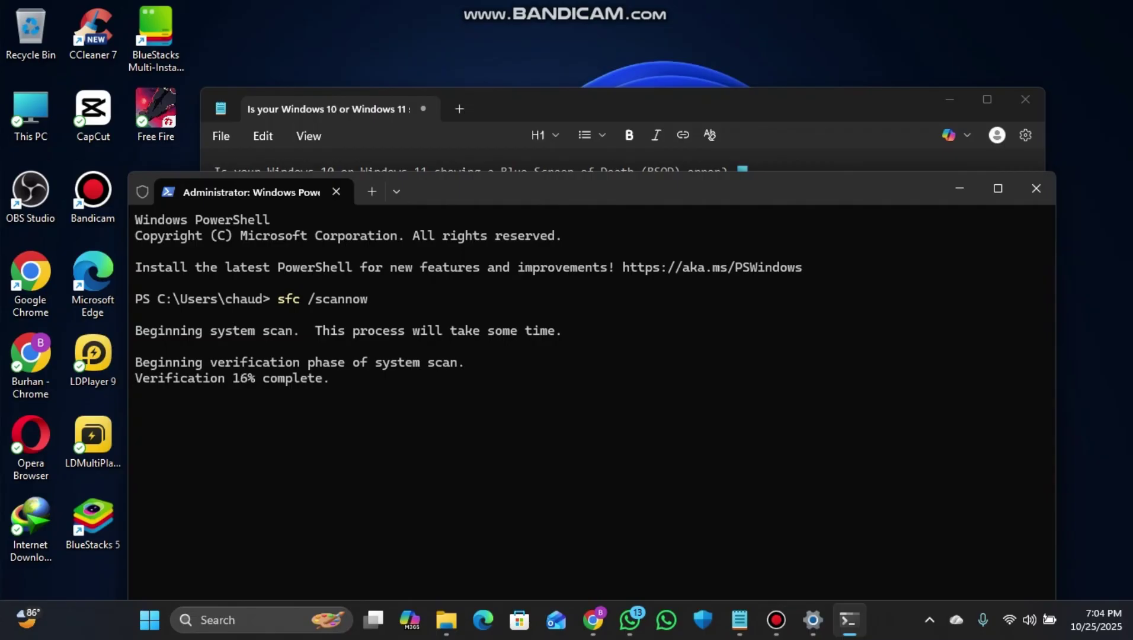
drag(543, 191, 543, 468)
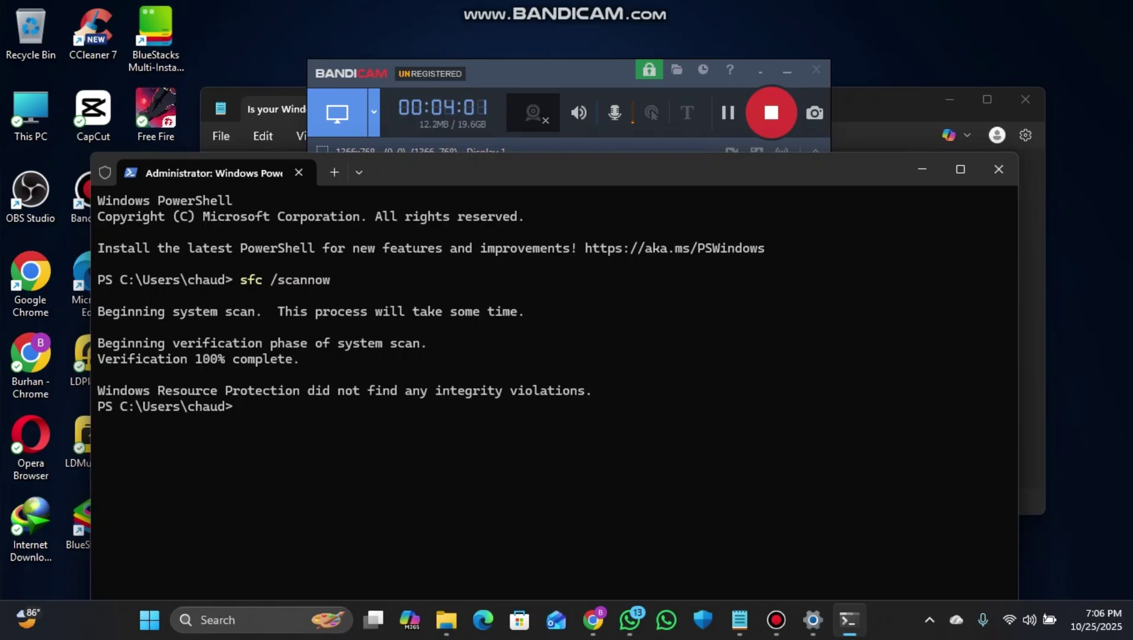
Step: Copy the DISM /Online /Cleanup-Image /RestoreHealth line, run it in PowerShell, then minimize the terminal
key(alt+Tab)
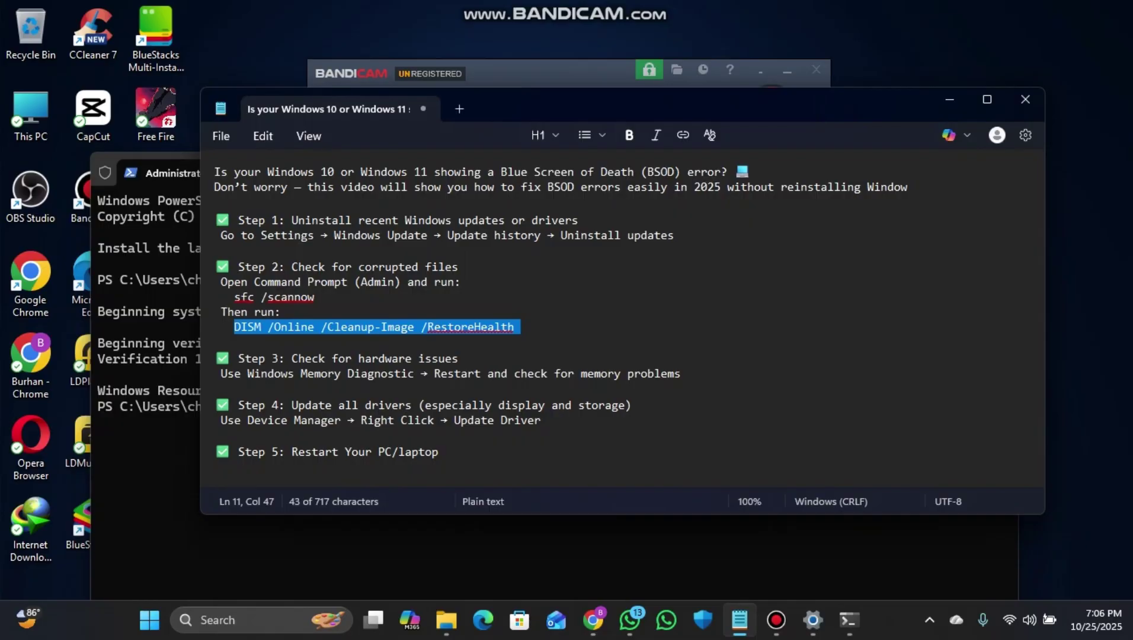
right_click(296, 327)
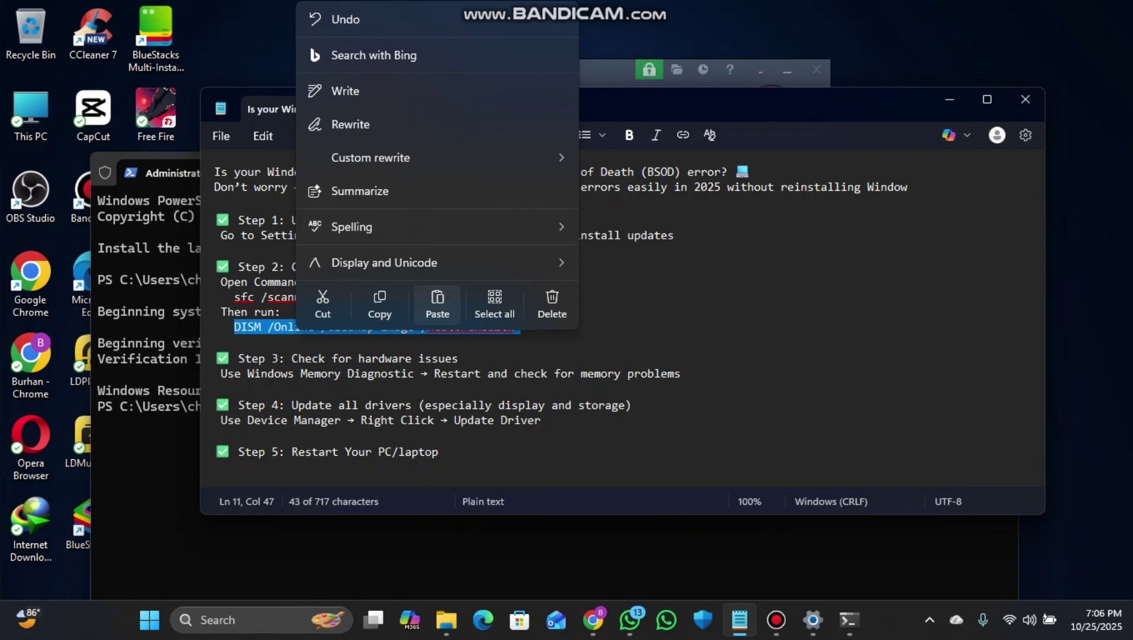
click(379, 302)
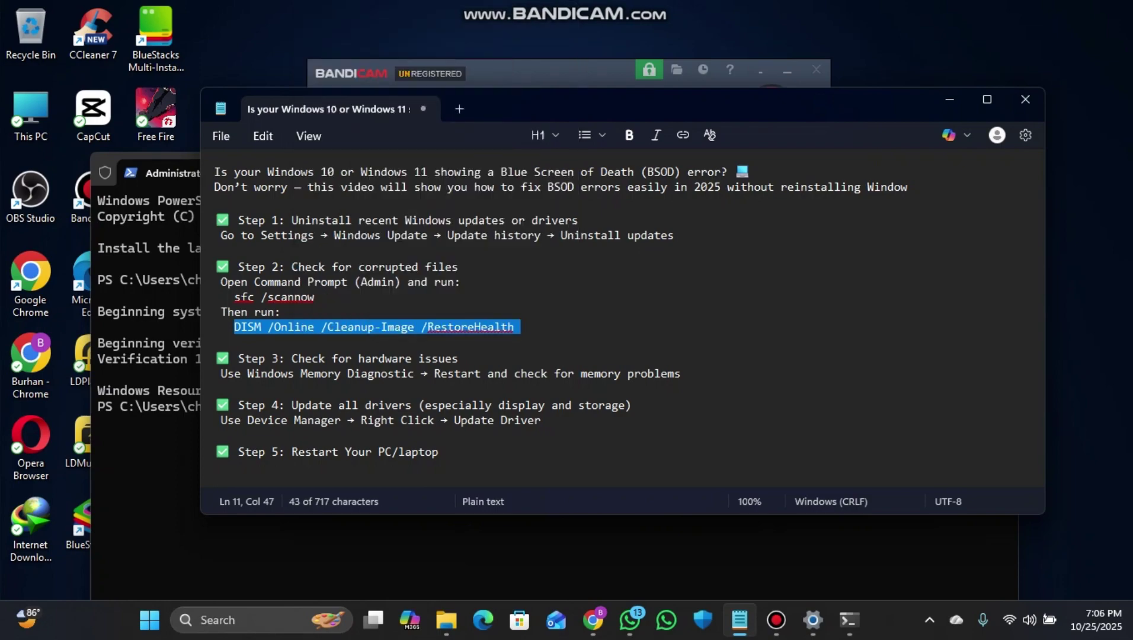
key(alt+Tab)
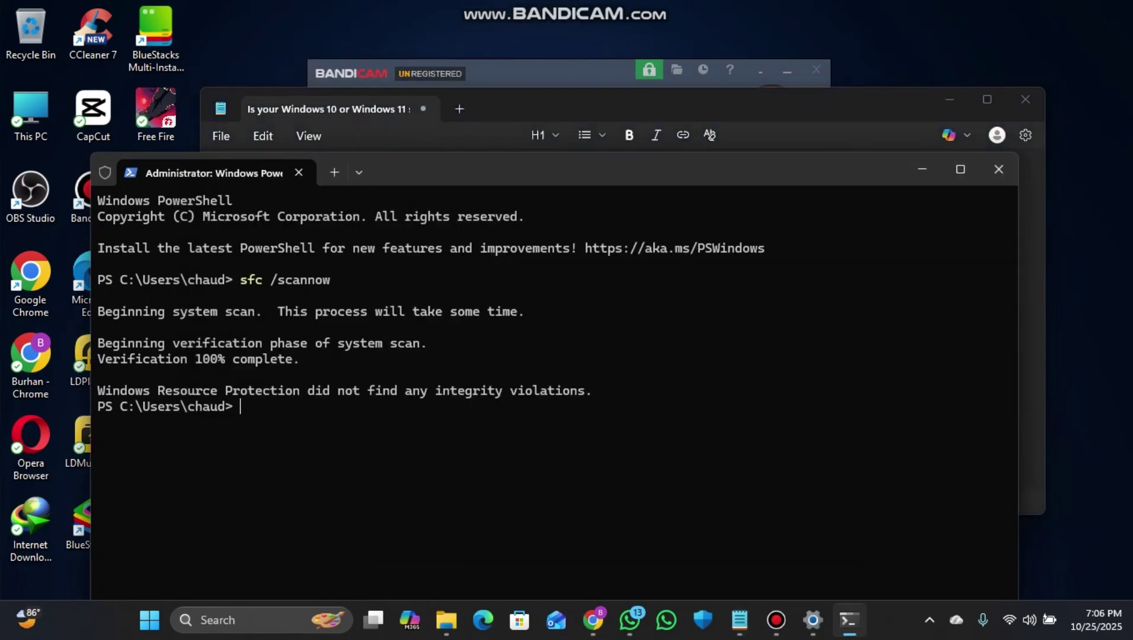
key(ctrl+v)
key(Return)
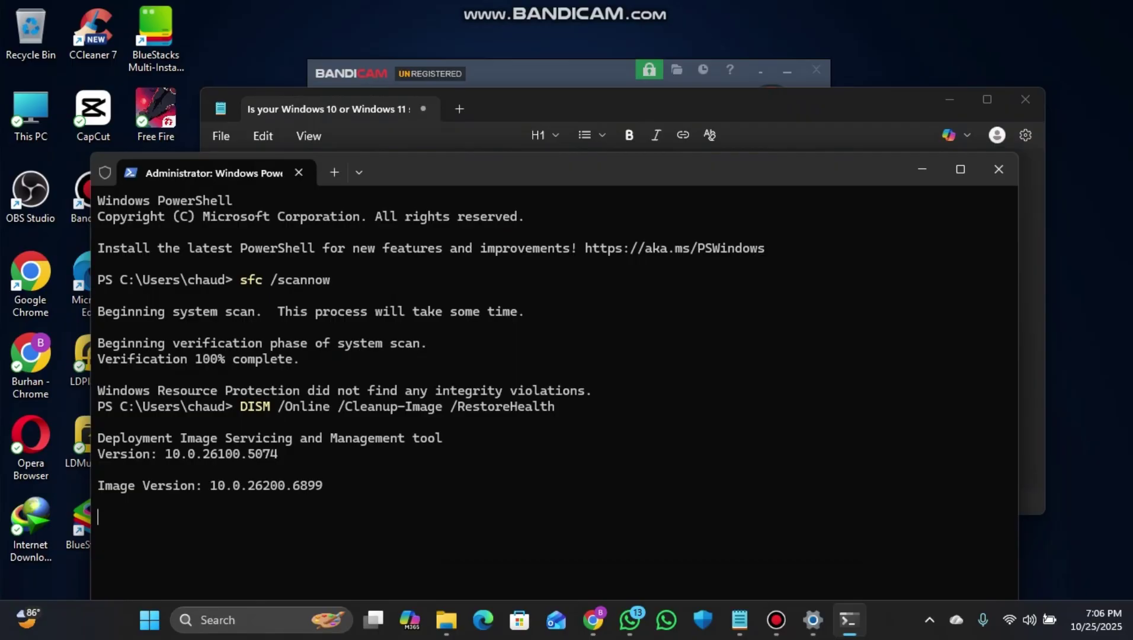
click(921, 169)
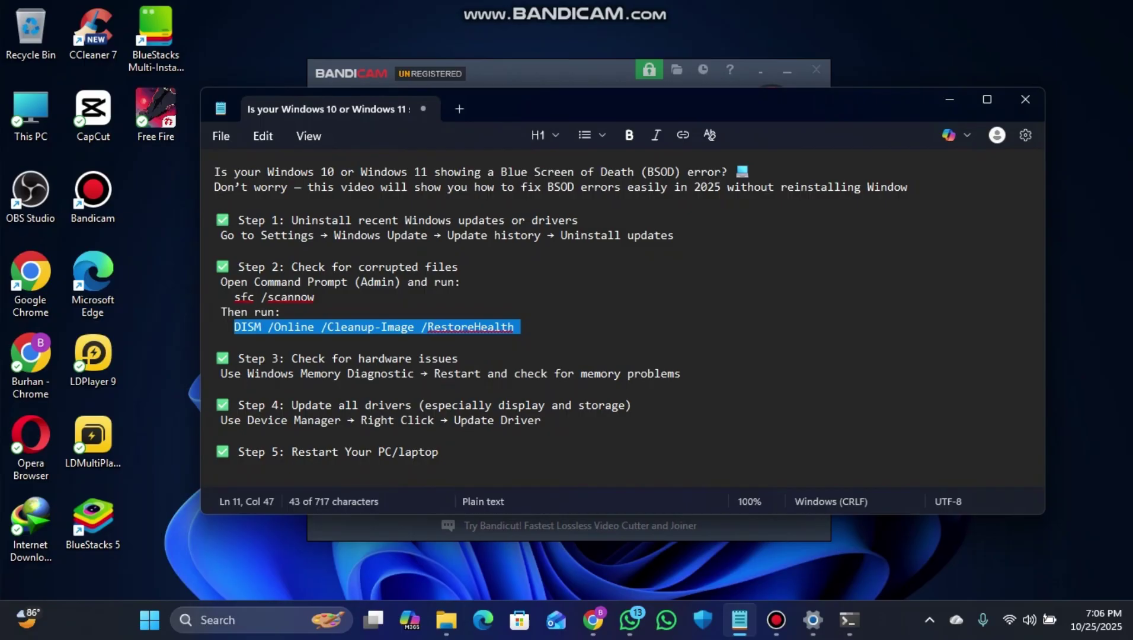
drag(247, 374, 413, 373)
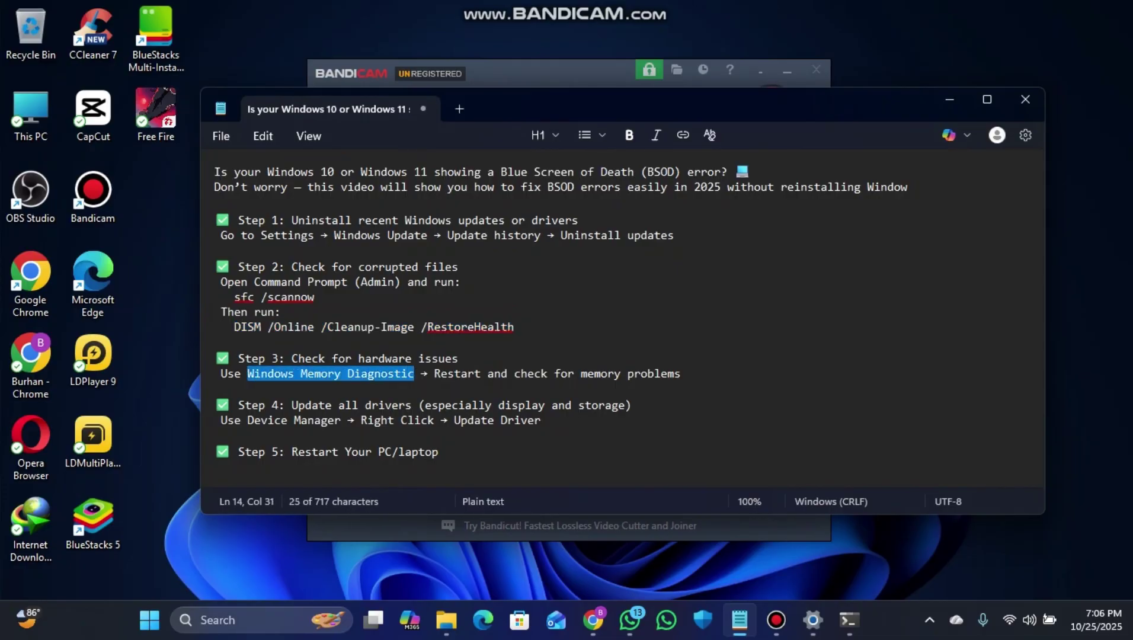
key(super+s)
key(ctrl+v)
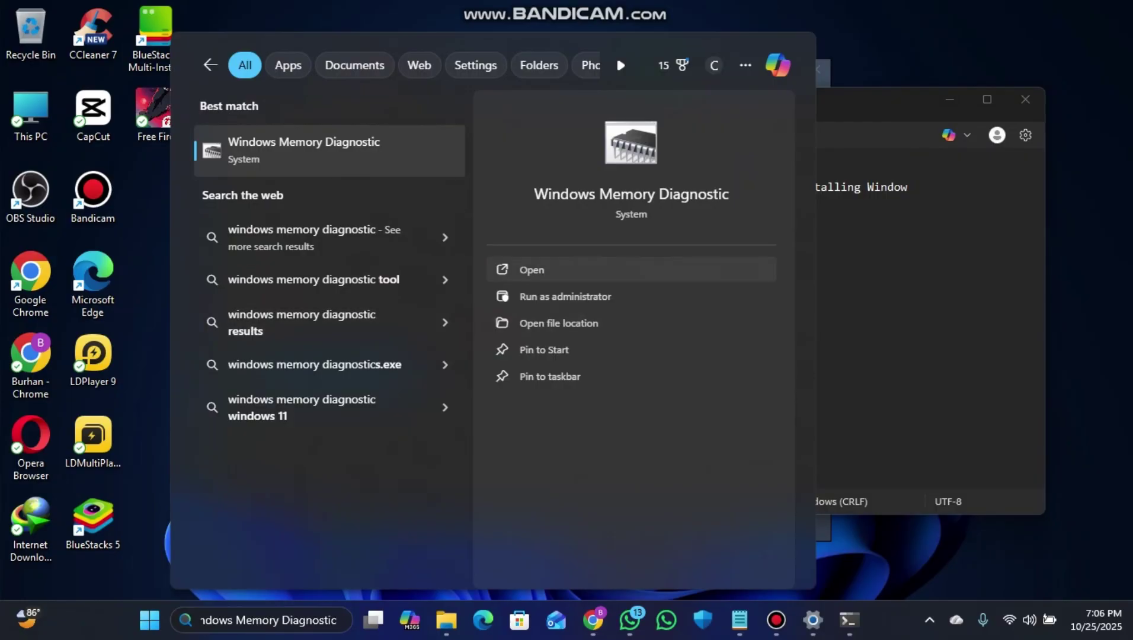
key(Return)
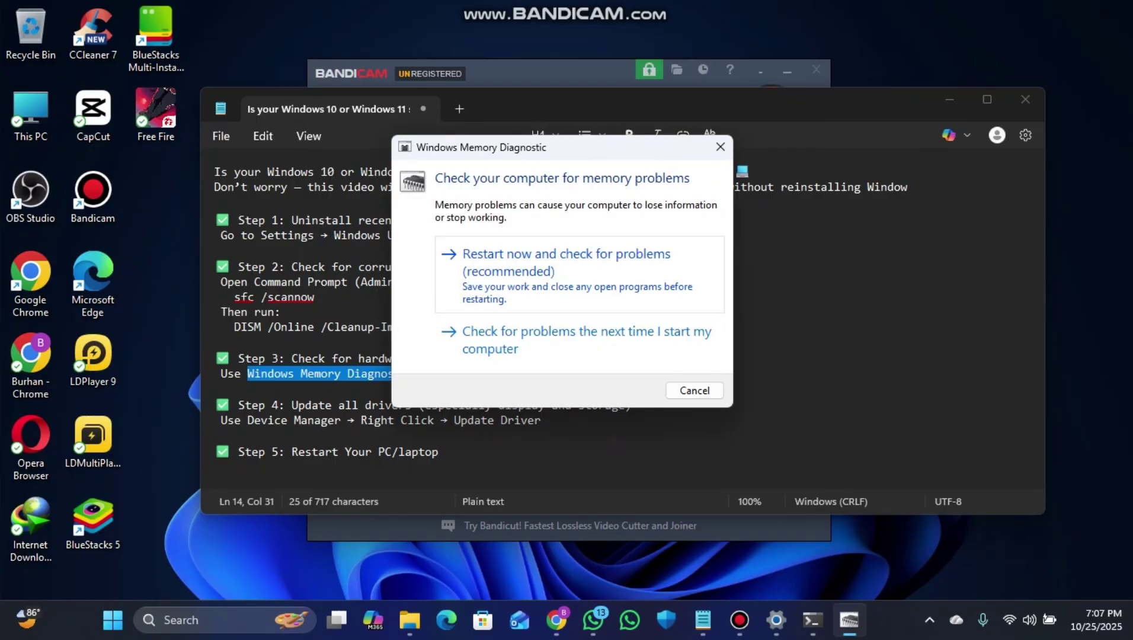
click(694, 390)
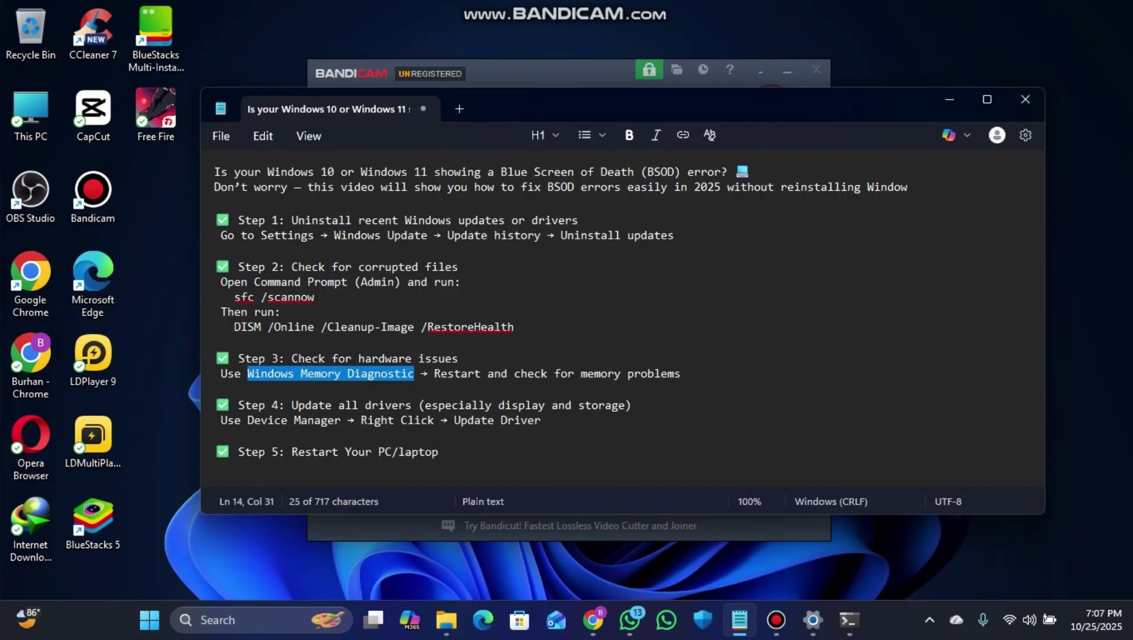
key(super+s)
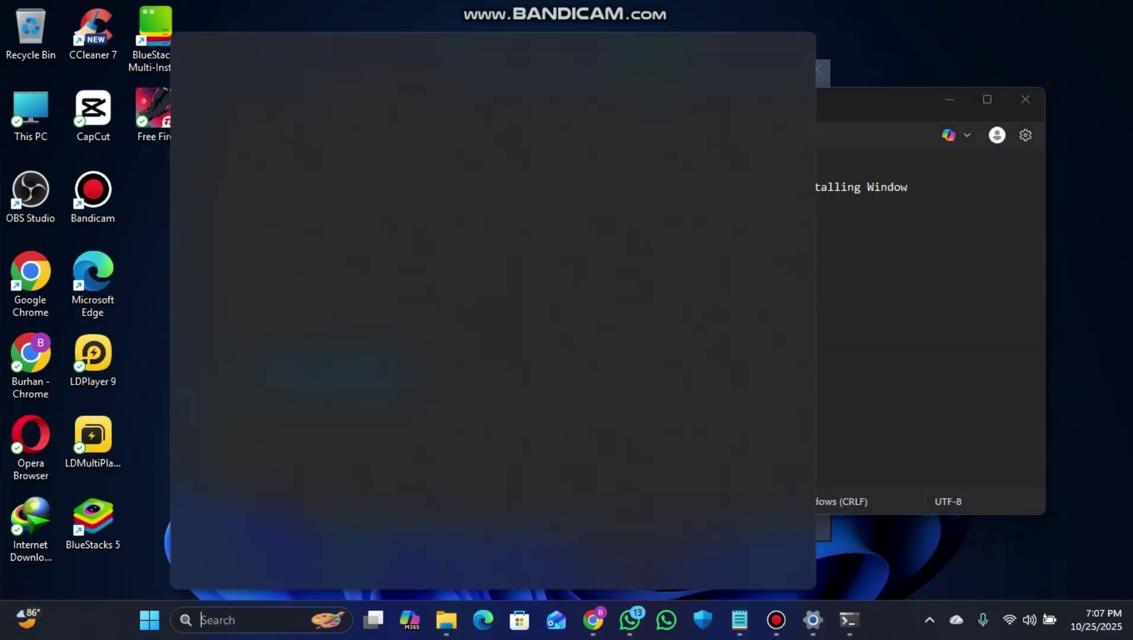
text(di)
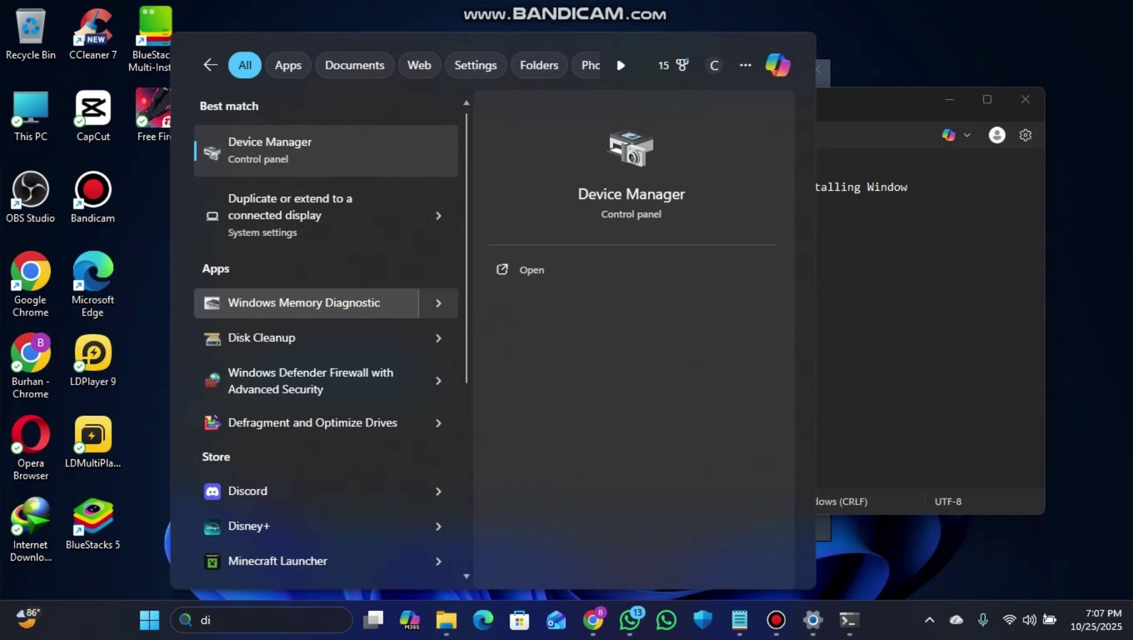
key(Escape)
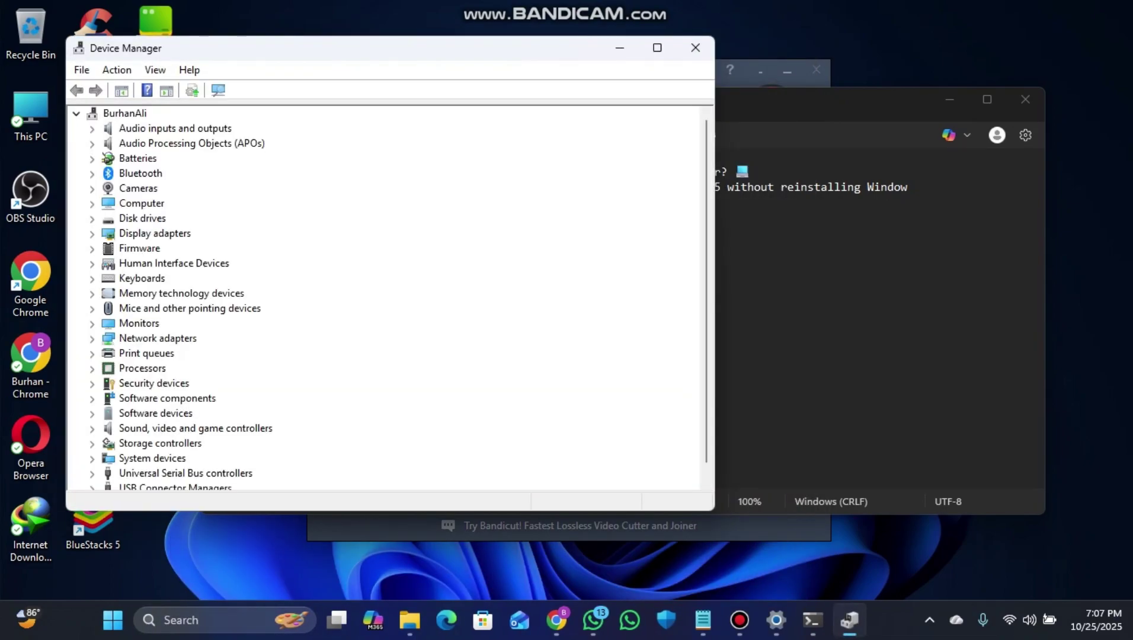
drag(277, 47, 392, 38)
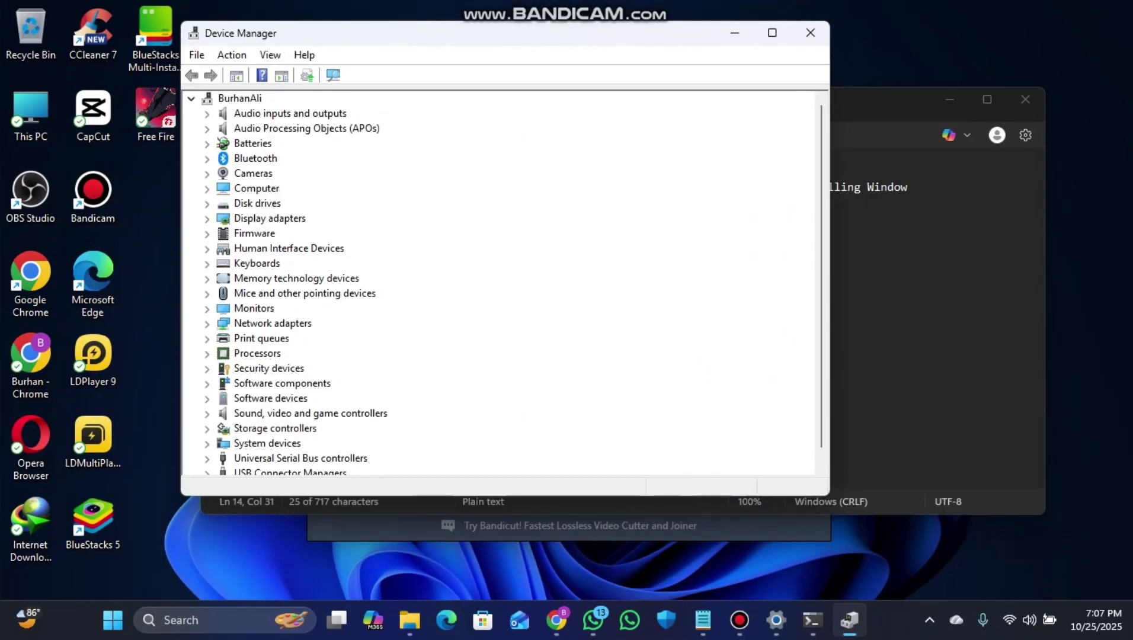
click(206, 218)
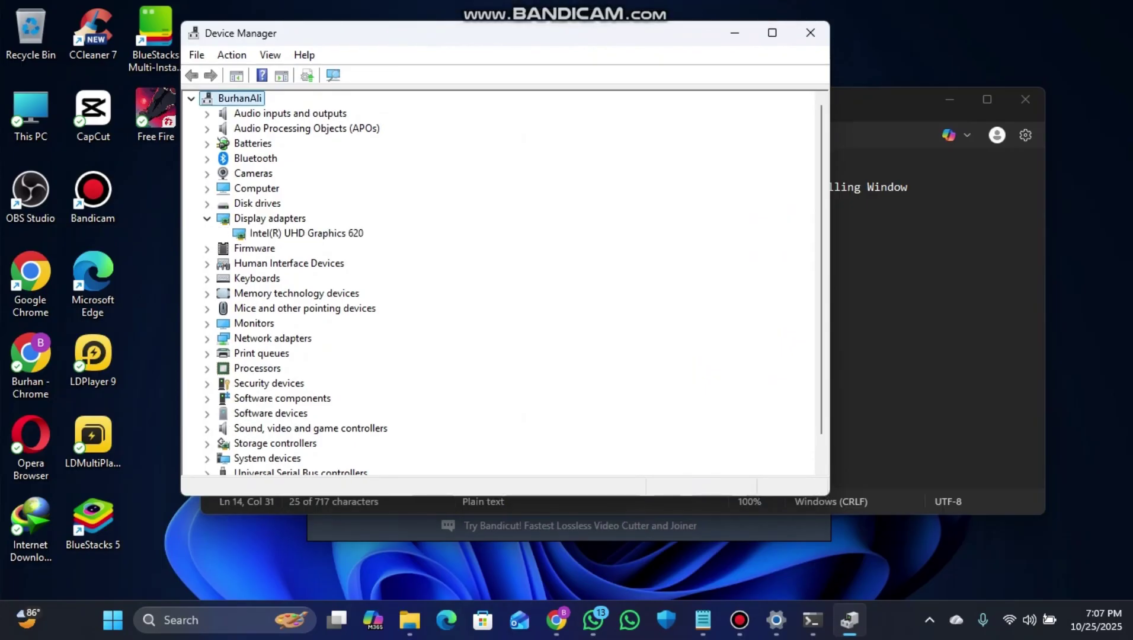
right_click(293, 236)
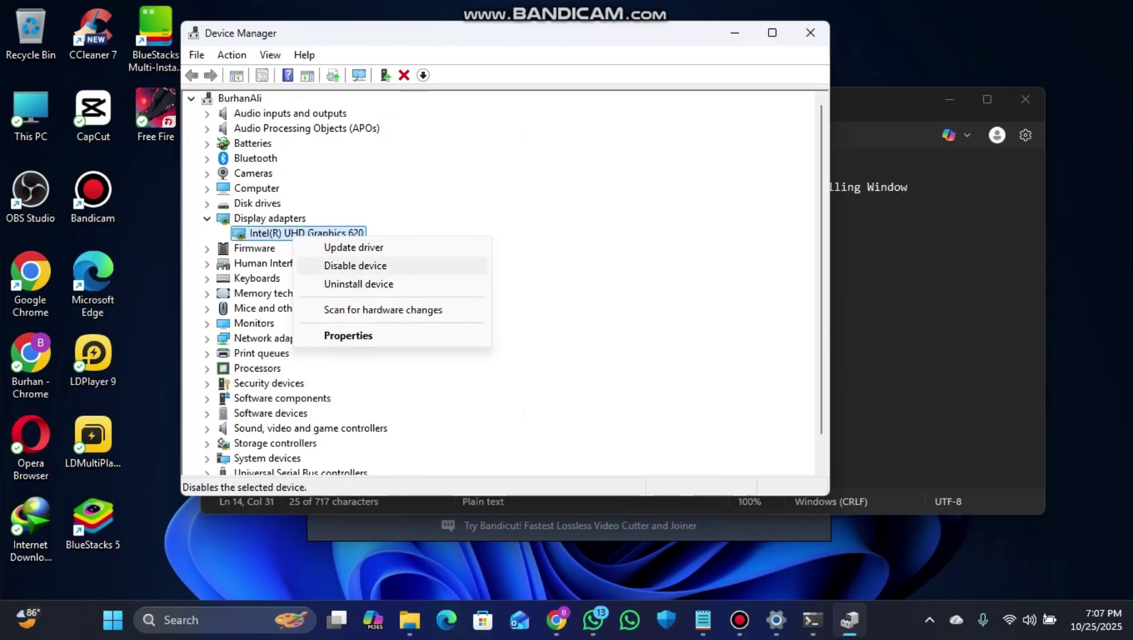
key(Escape)
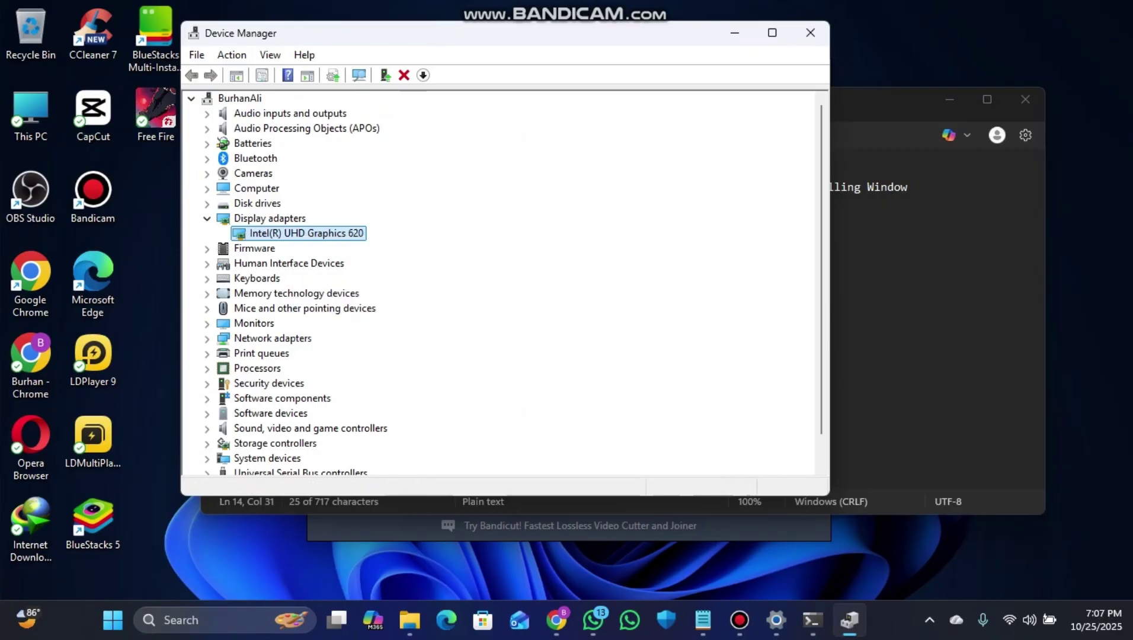
key(alt+F4)
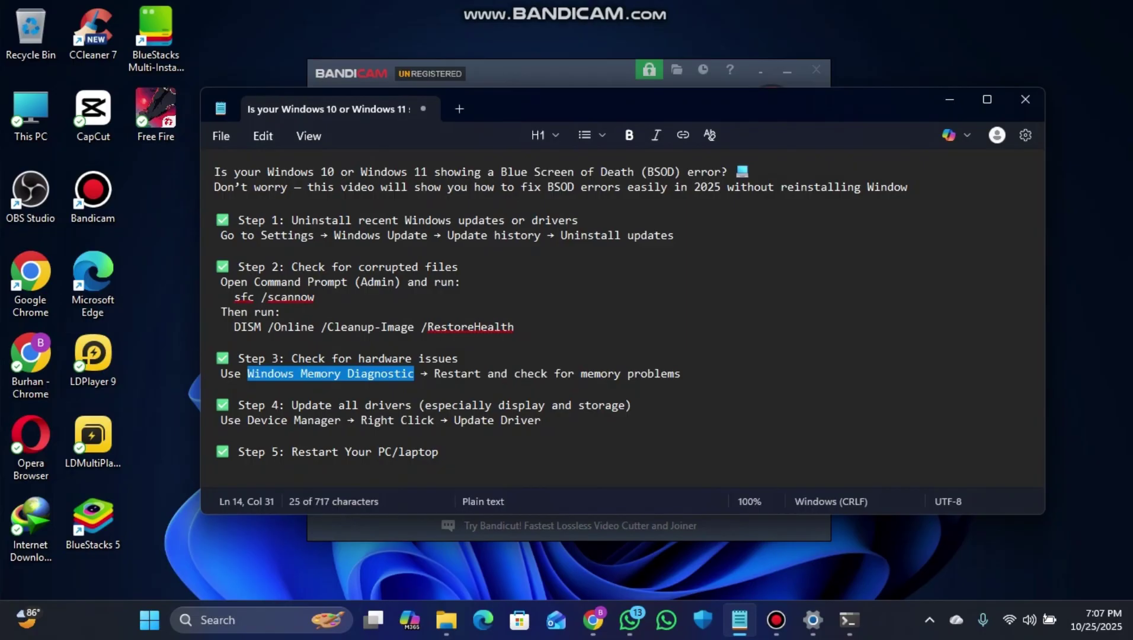
click(214, 436)
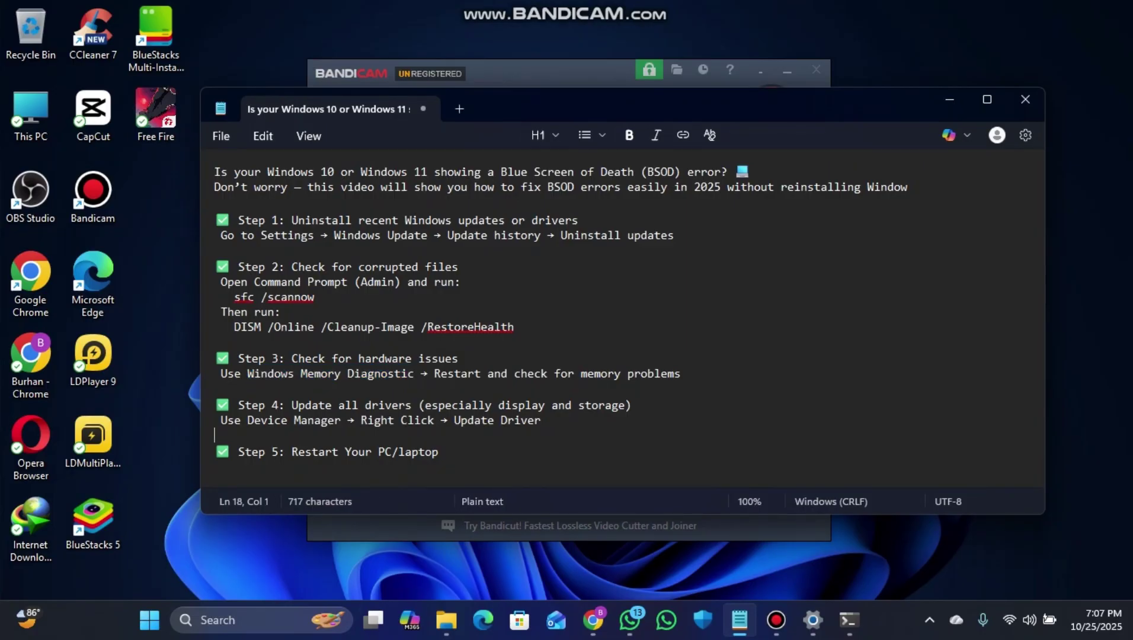